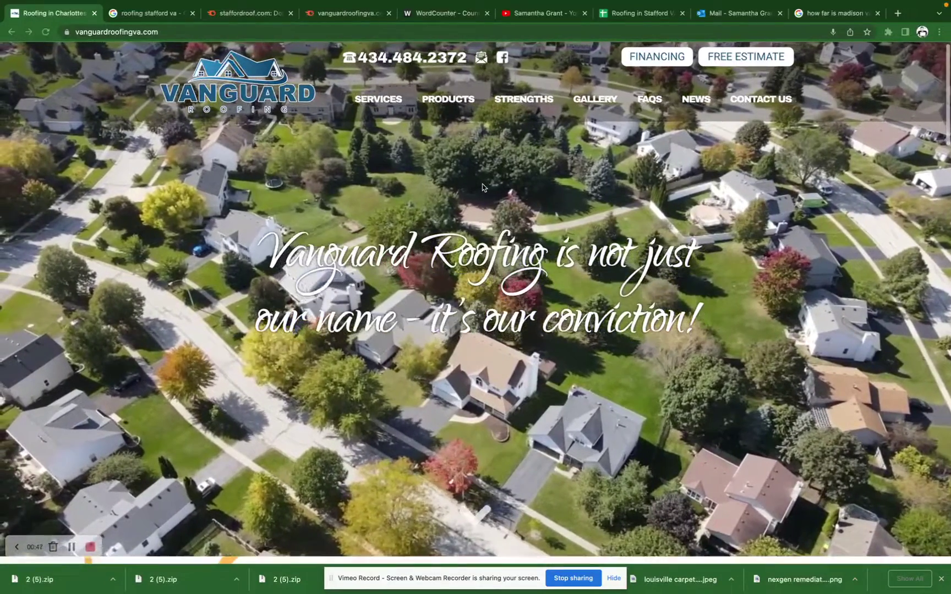
Review the Vanguard Roofing homepage from its opening banner through focus, strengths, services, products and news to the footer.
scroll(482, 187, down, 1)
scroll(482, 187, down, 4)
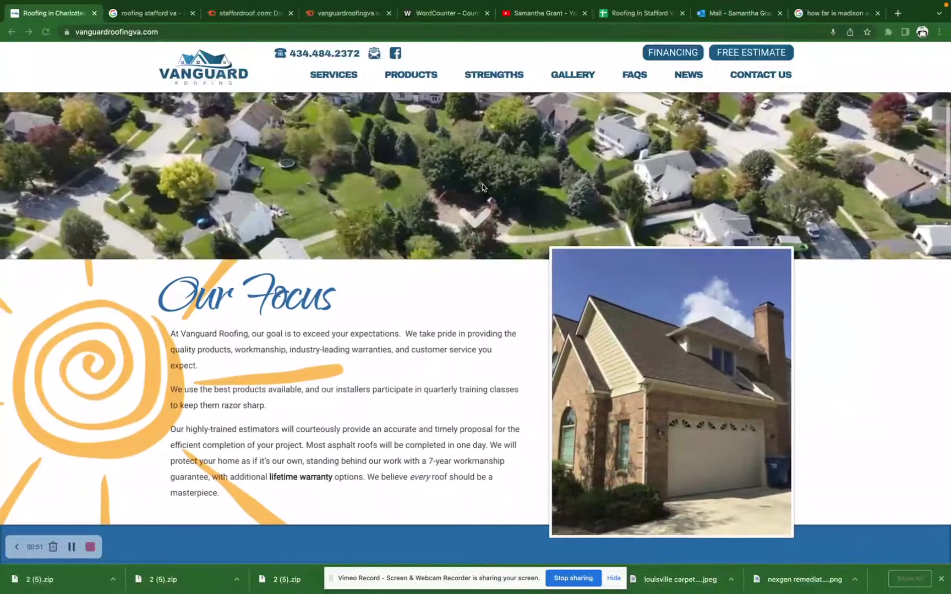
scroll(483, 188, down, 6)
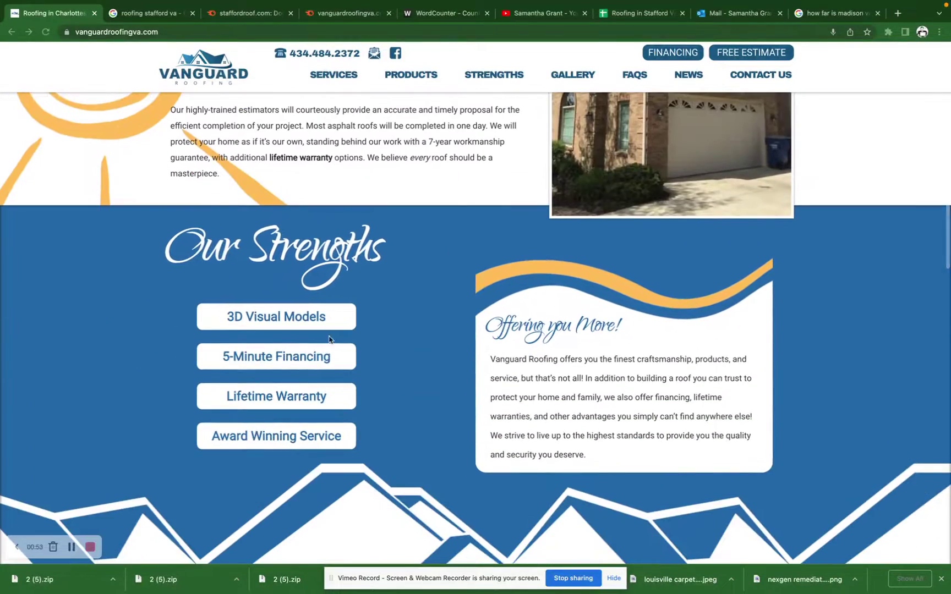
scroll(397, 397, down, 1)
scroll(398, 401, down, 9)
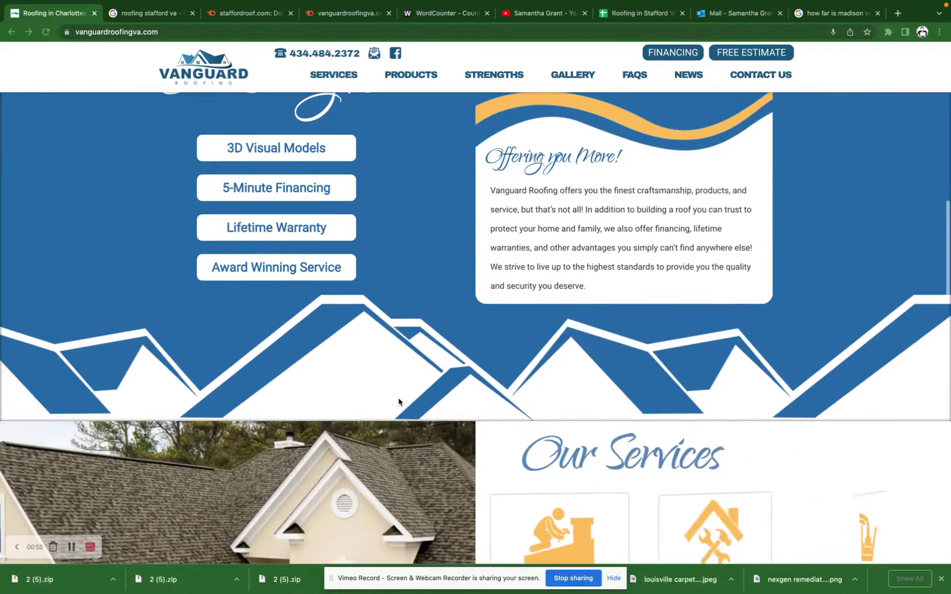
scroll(399, 402, down, 10)
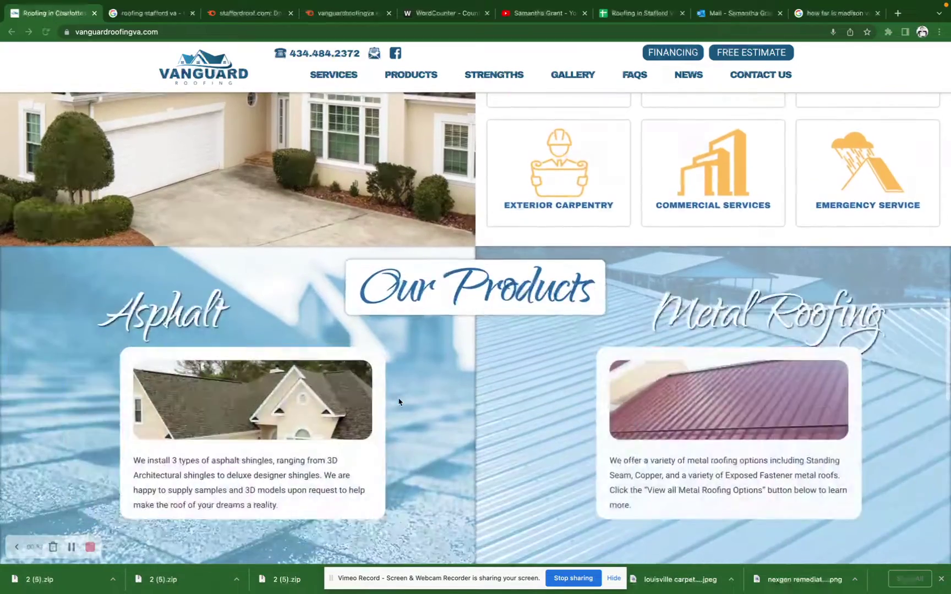
scroll(398, 402, down, 6)
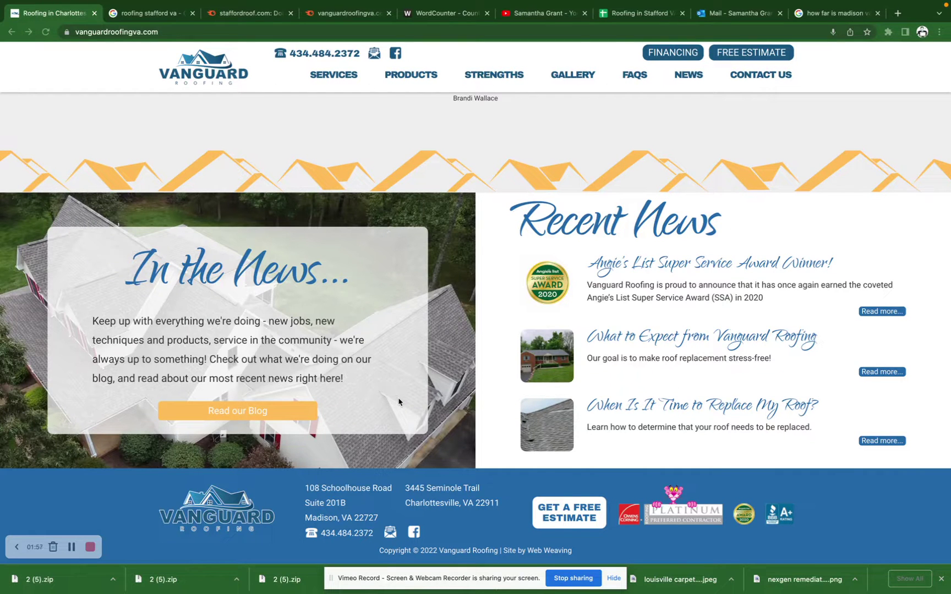
Examine the Google results for "roofing stafford va", from the sponsored roofers and map listings to the organic Stafford Roofing & Siding result.
click(160, 18)
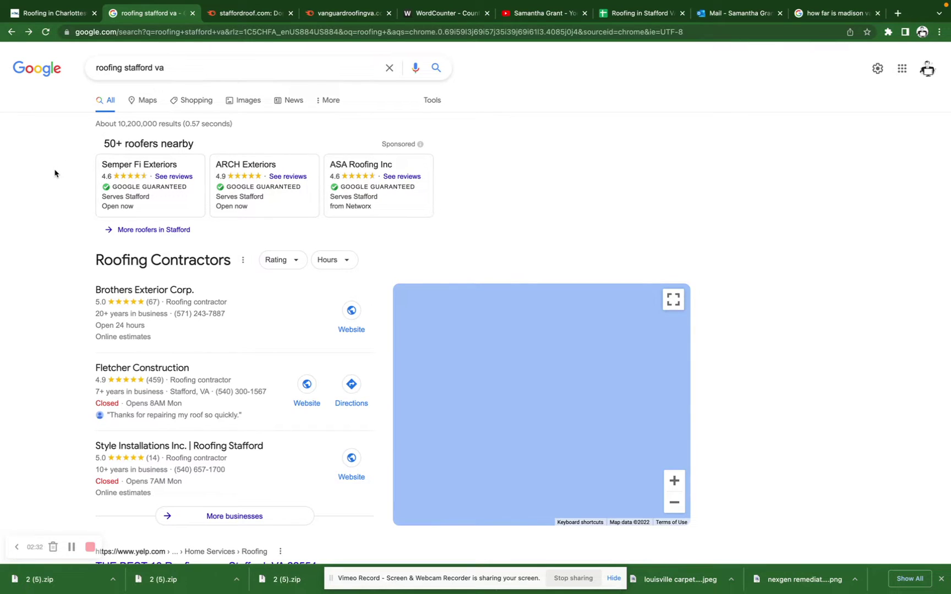
scroll(55, 173, down, 1)
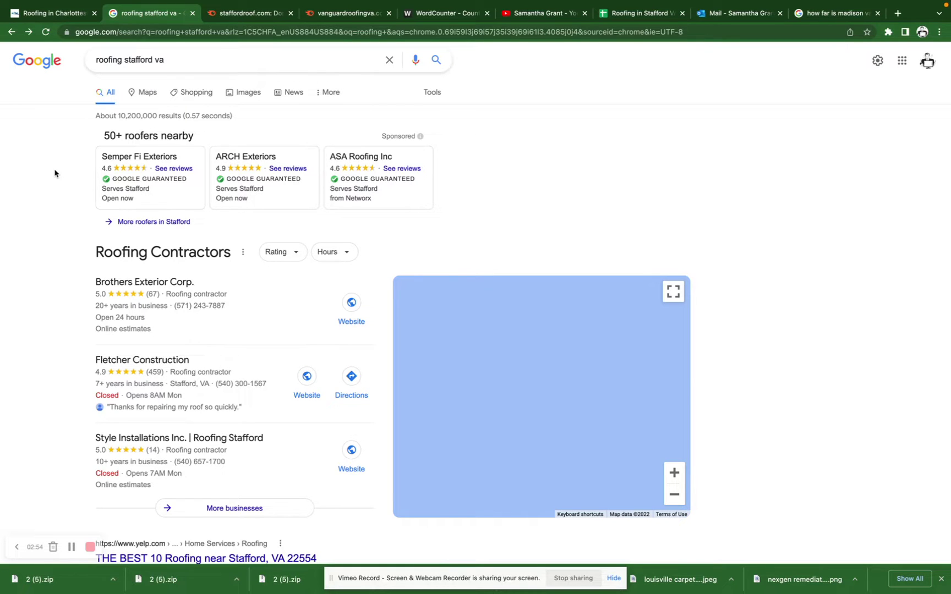
scroll(55, 174, down, 5)
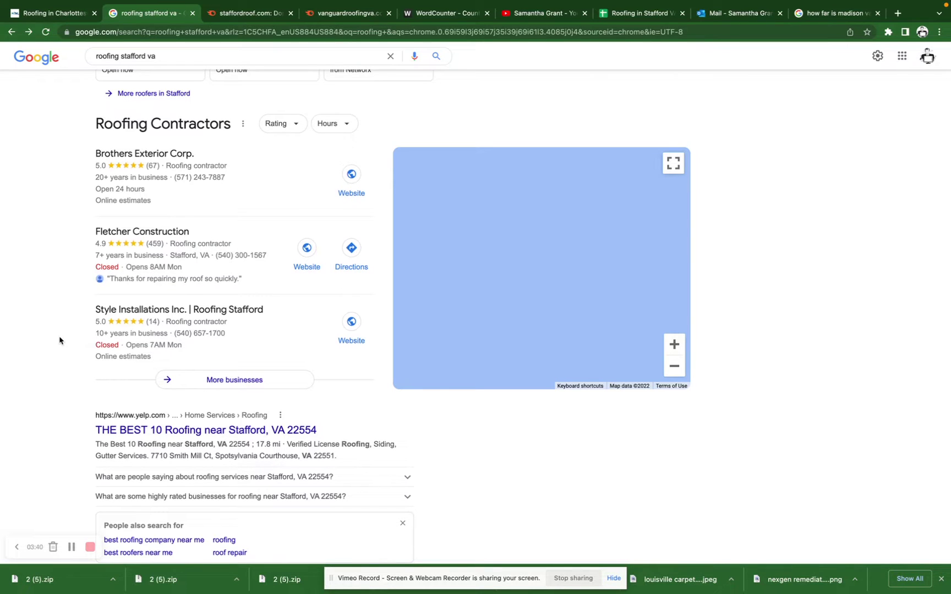
scroll(60, 340, down, 6)
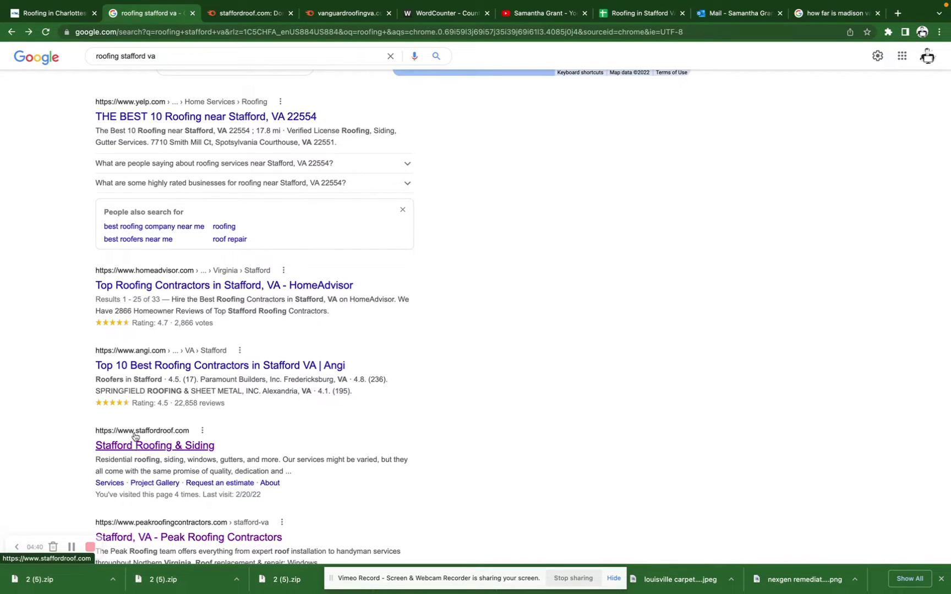
Review the Semrush domain overview of staffordroof.com, including its organic traffic, keyword trends and top organic keywords.
click(248, 14)
scroll(193, 111, up, 1)
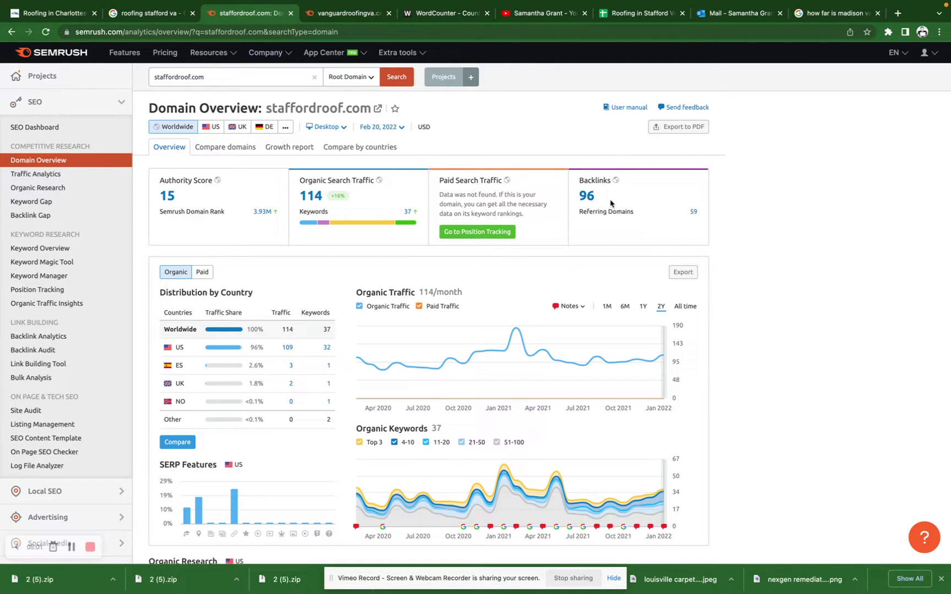
scroll(618, 219, down, 3)
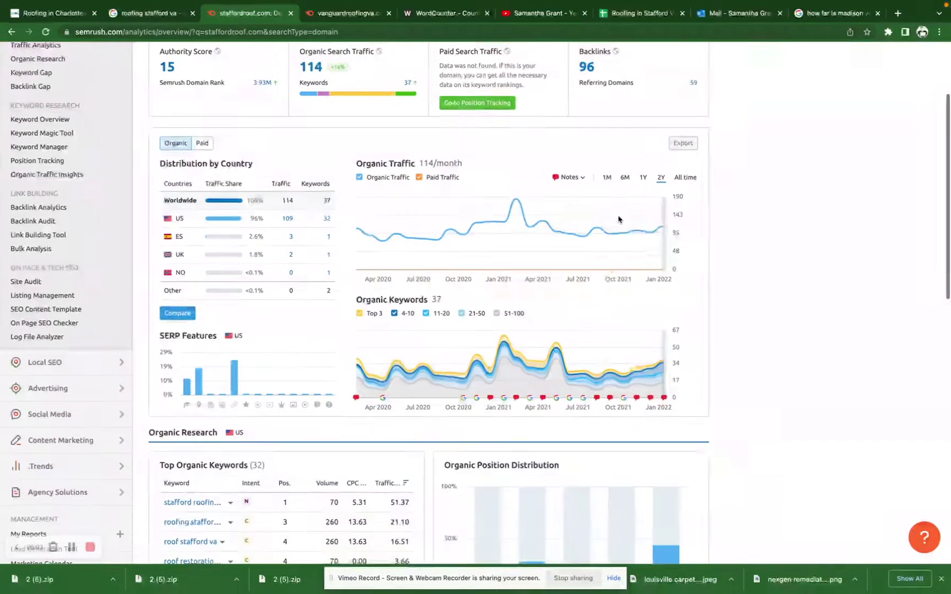
scroll(440, 311, down, 3)
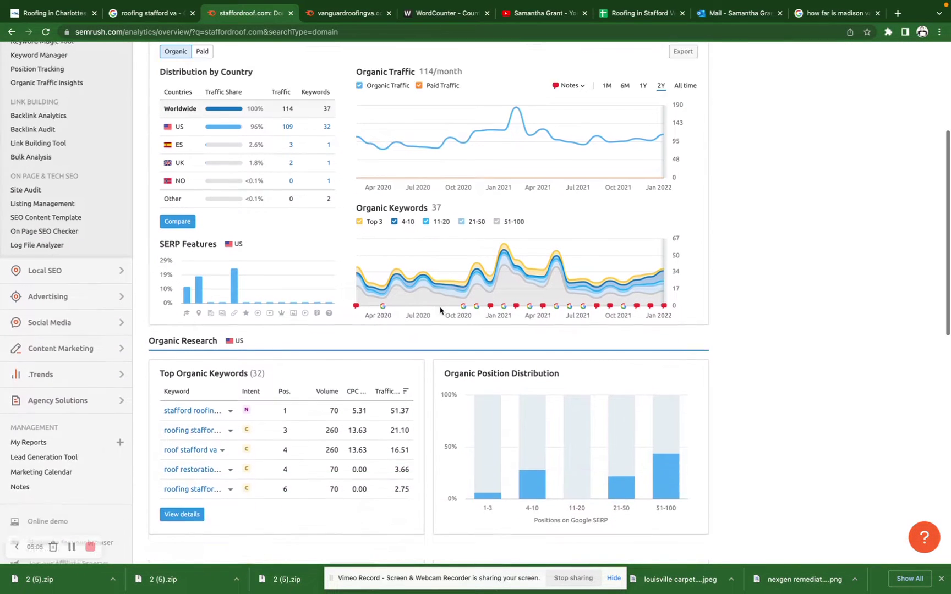
Open the full organic keyword positions report for staffordroof.com and read through its ranking keywords.
click(191, 443)
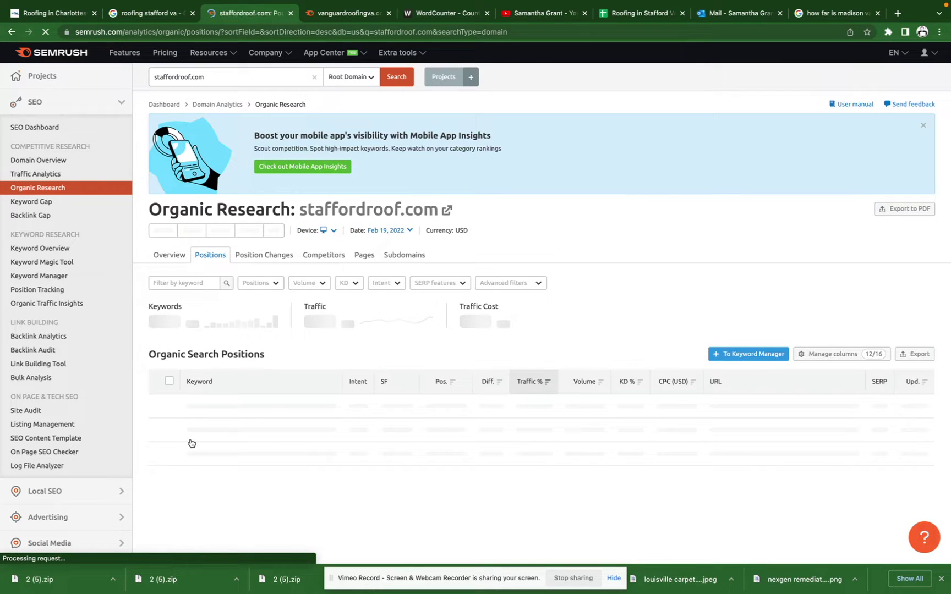
scroll(191, 443, down, 3)
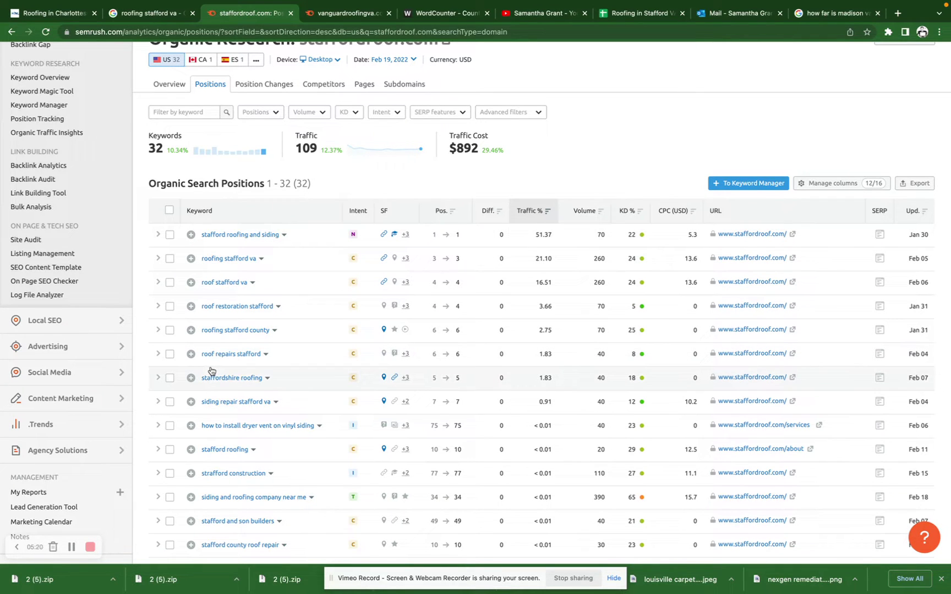
scroll(210, 371, down, 1)
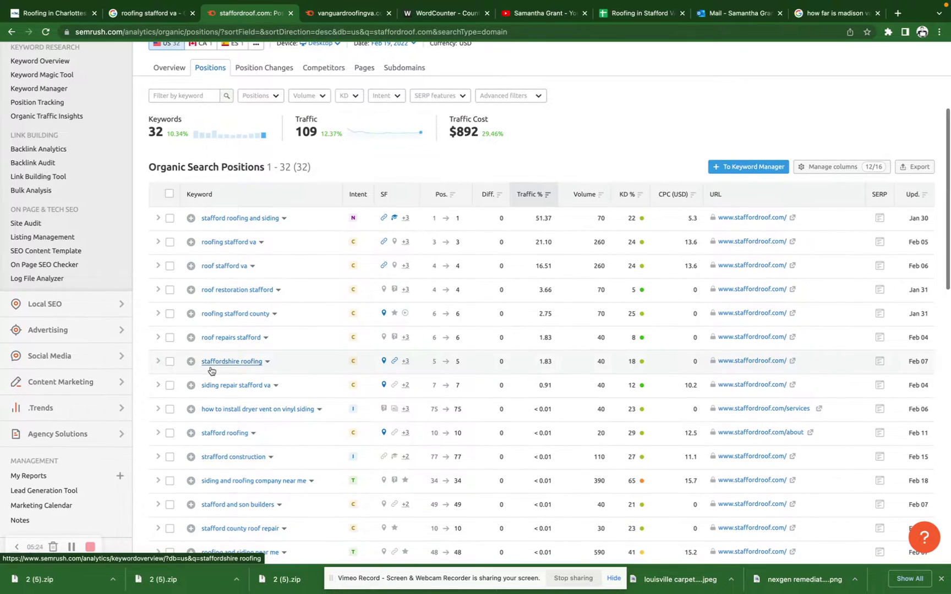
scroll(210, 371, down, 1)
scroll(211, 371, down, 3)
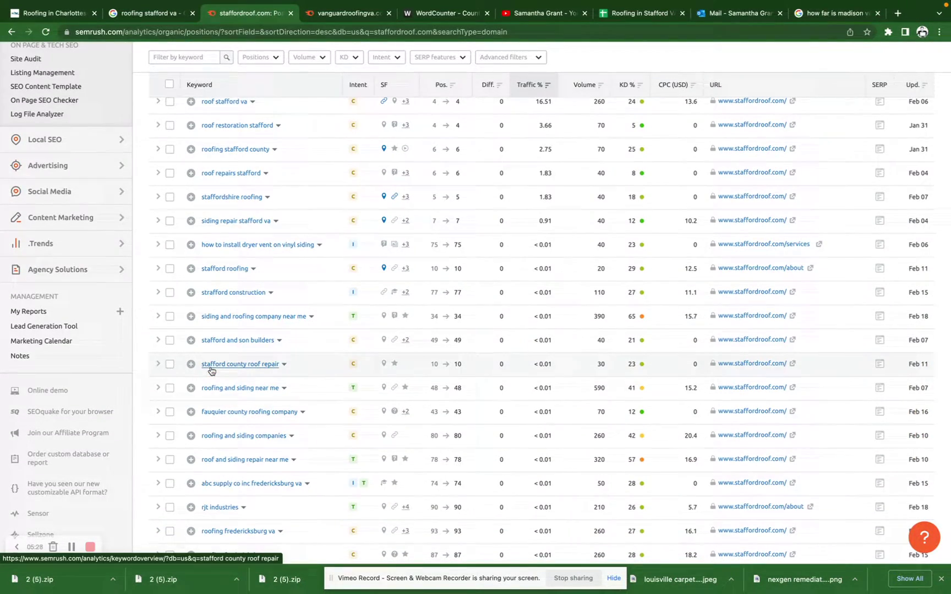
scroll(211, 371, down, 2)
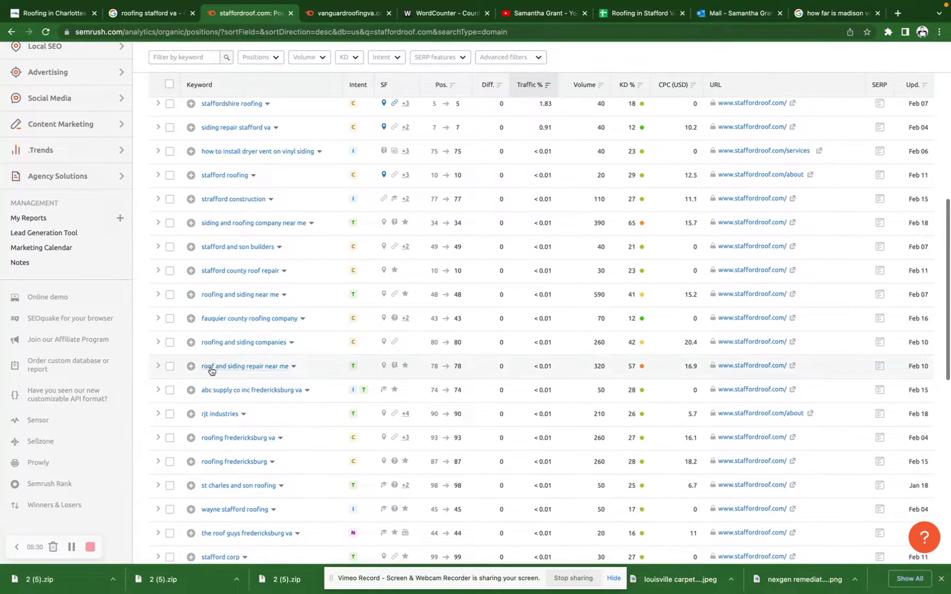
scroll(102, 191, up, 8)
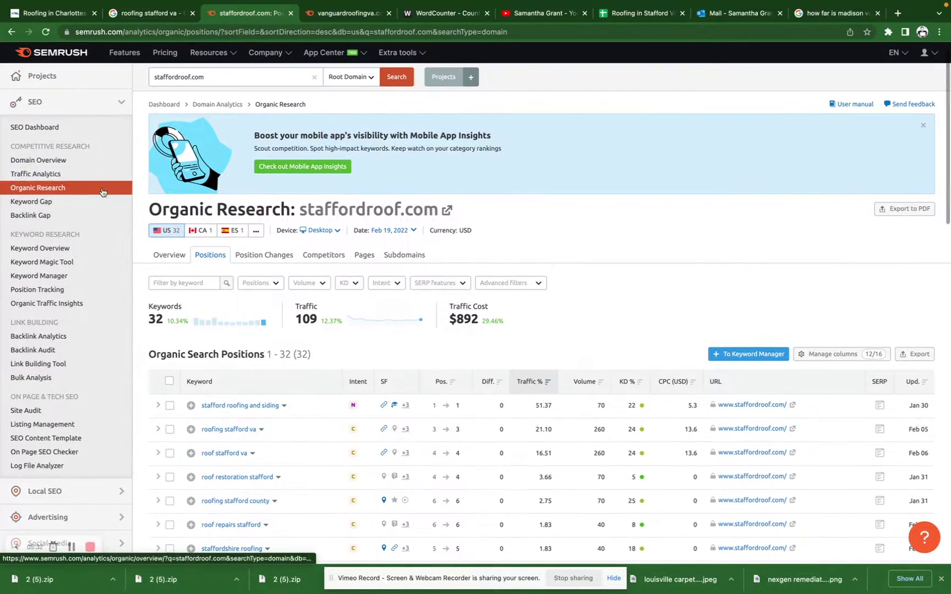
Open the backlinks report from staffordroof.com's domain overview and examine the list of linking pages.
click(87, 160)
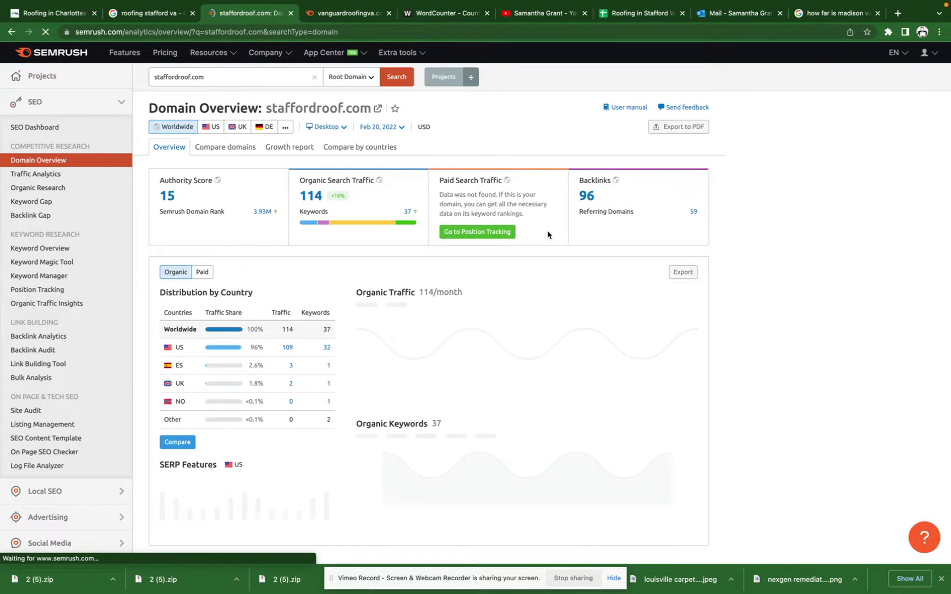
click(589, 199)
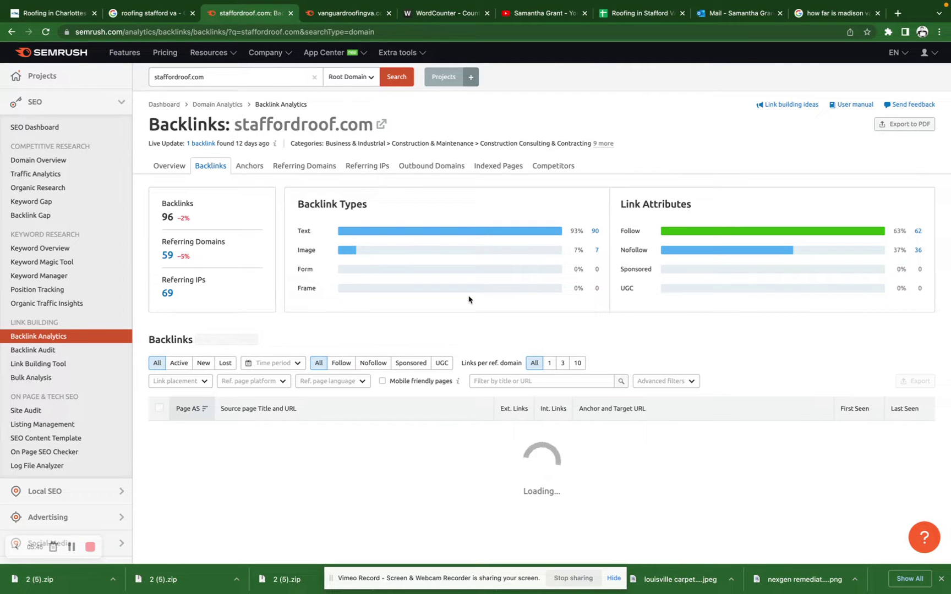
scroll(446, 332, down, 1)
scroll(445, 332, down, 3)
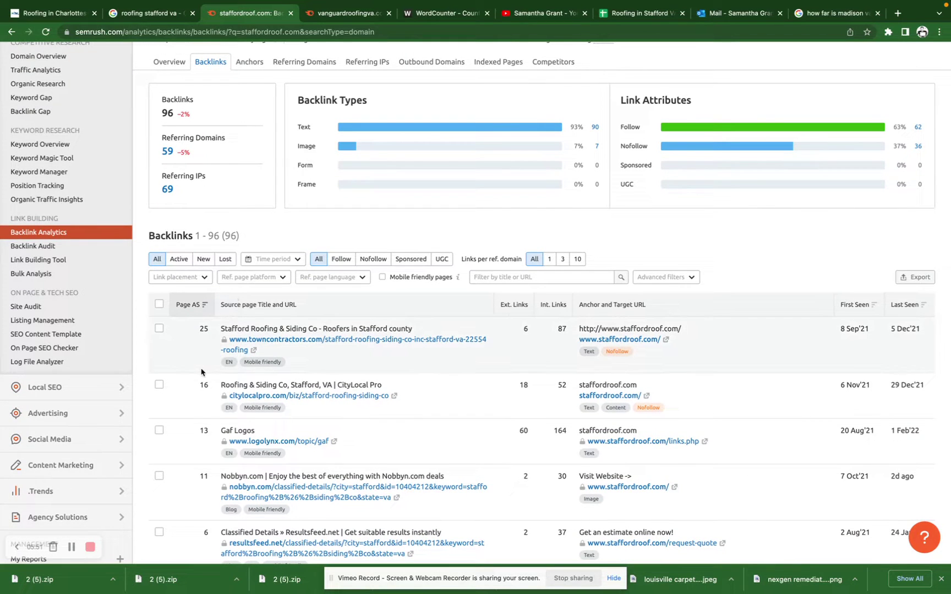
scroll(201, 372, down, 4)
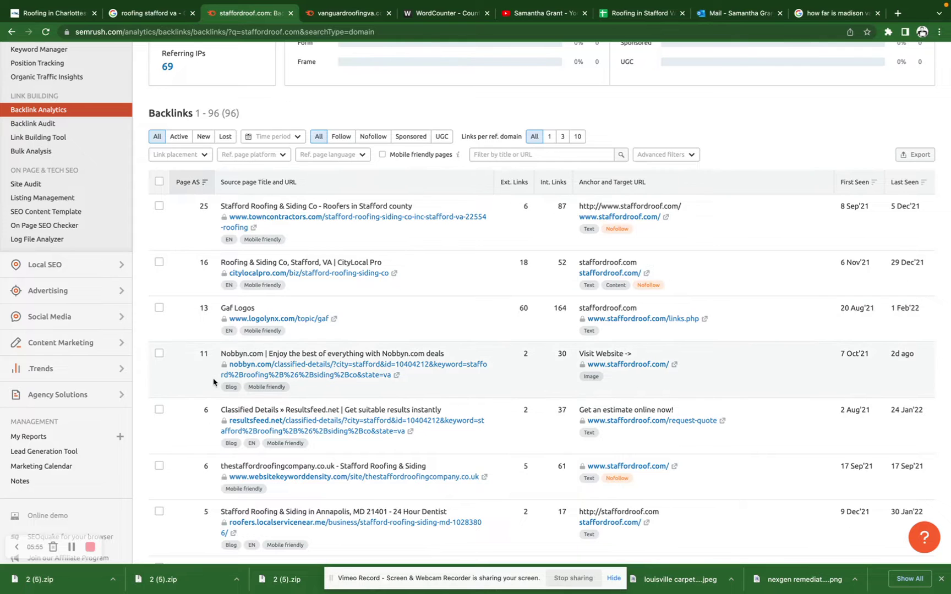
scroll(213, 382, down, 5)
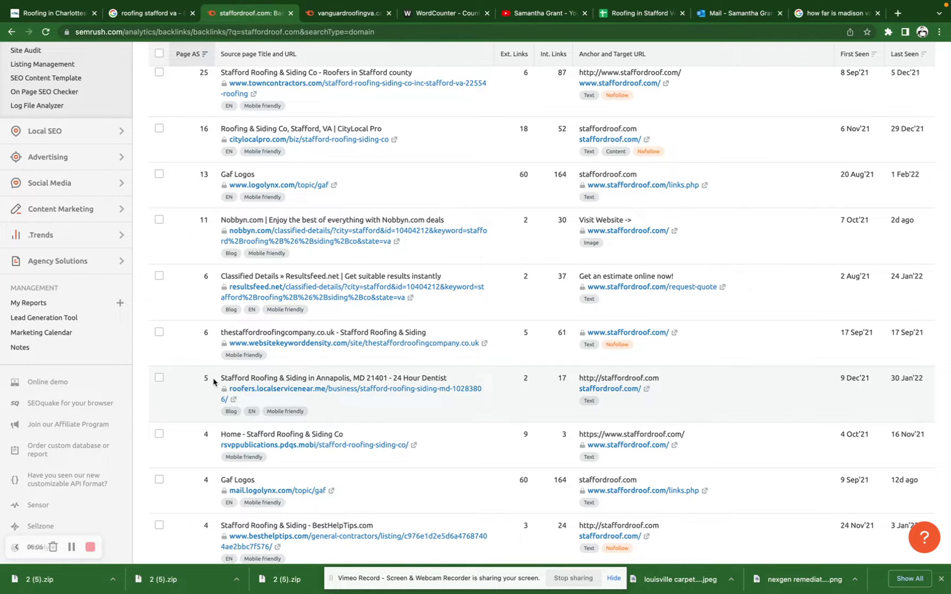
scroll(214, 382, down, 3)
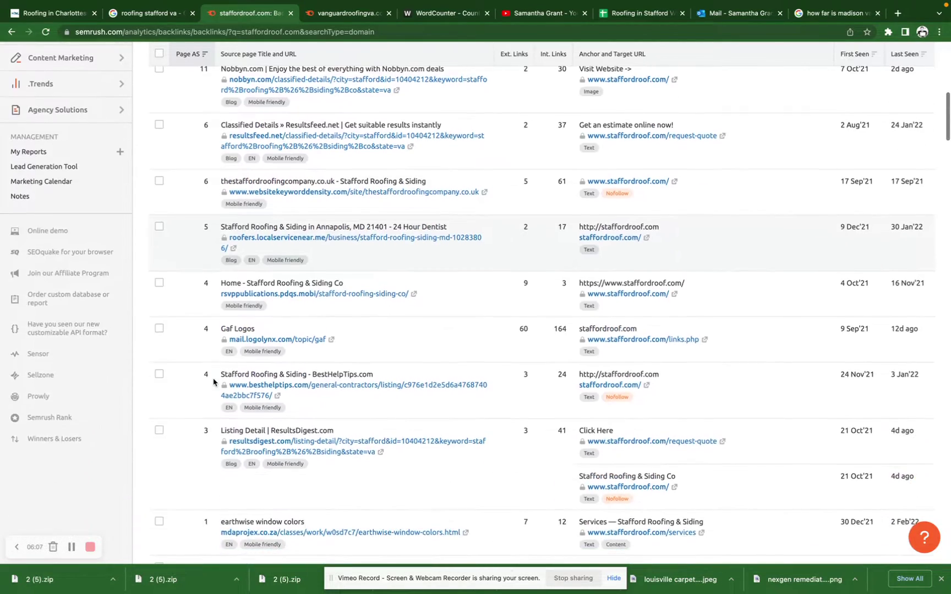
scroll(213, 382, up, 15)
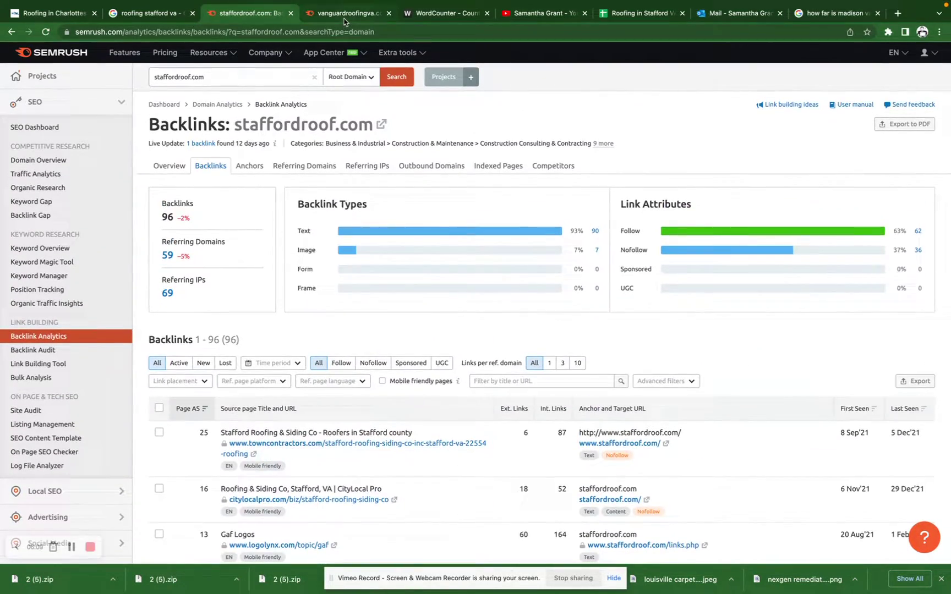
Review the Semrush domain overview of vanguardroofingva.com, covering its traffic and keyword charts and organic research section.
click(344, 18)
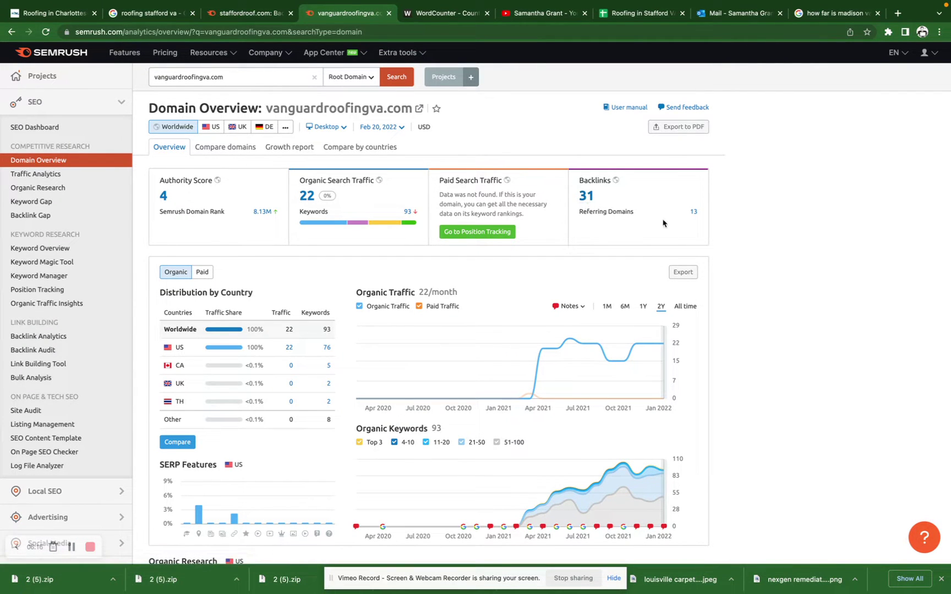
scroll(584, 348, down, 1)
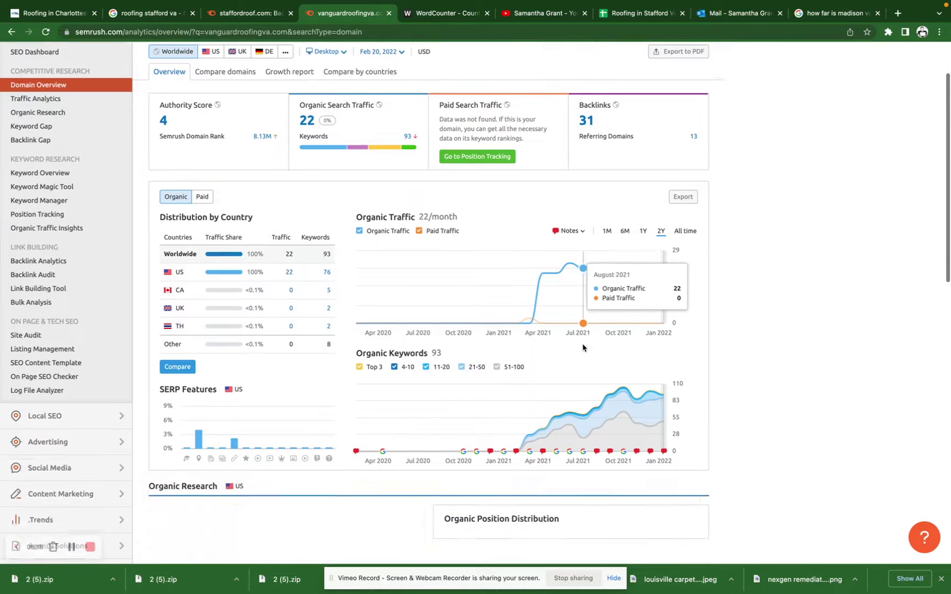
scroll(584, 348, down, 2)
scroll(312, 439, down, 2)
scroll(310, 439, down, 1)
Open the full organic keyword positions report for vanguardroofingva.com and examine its ranking keywords.
click(182, 426)
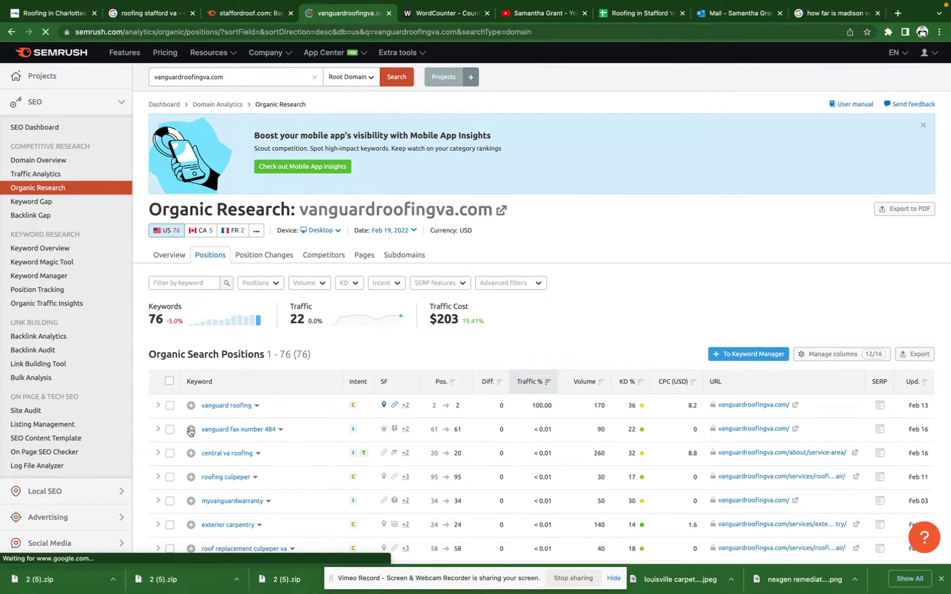
scroll(190, 432, down, 4)
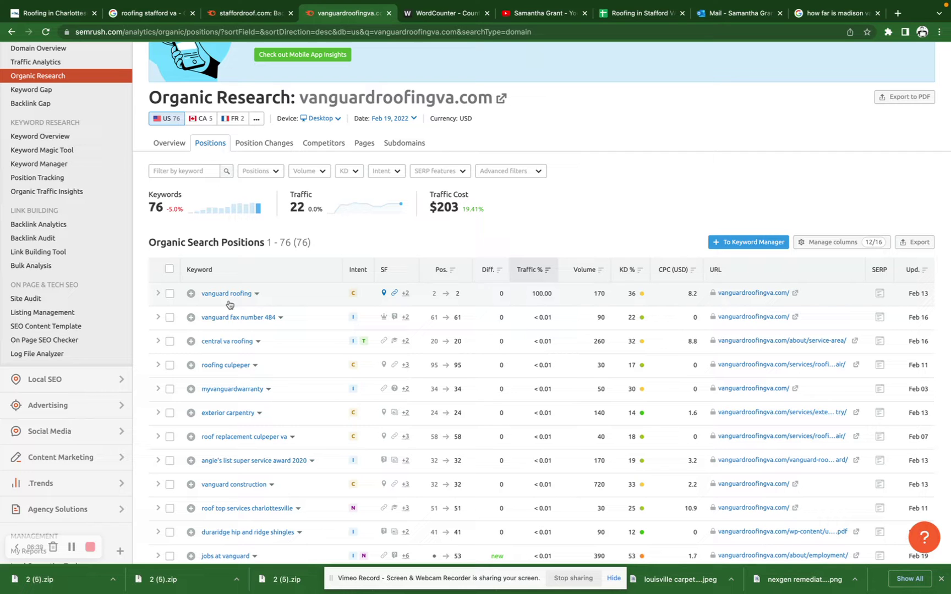
scroll(230, 305, up, 1)
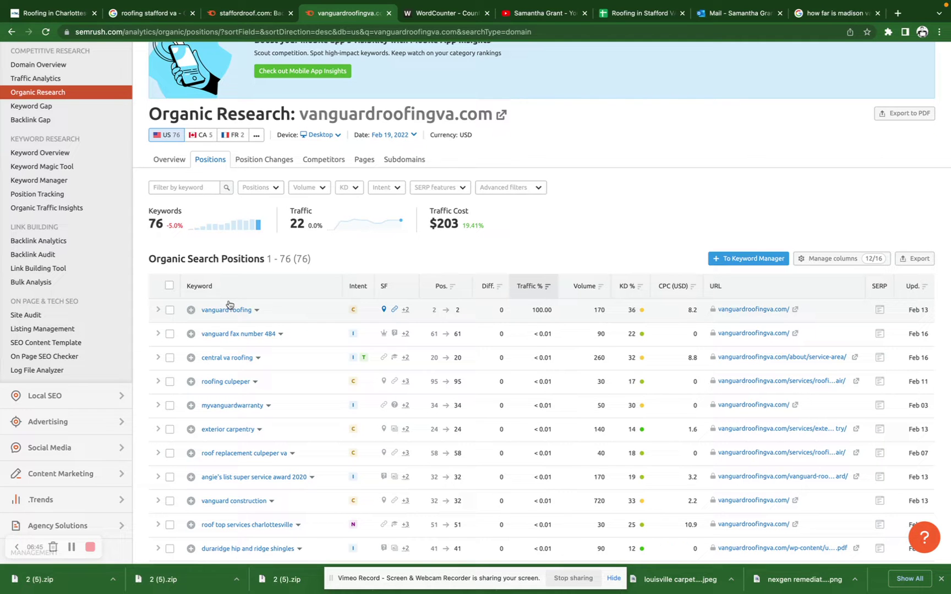
scroll(230, 305, up, 2)
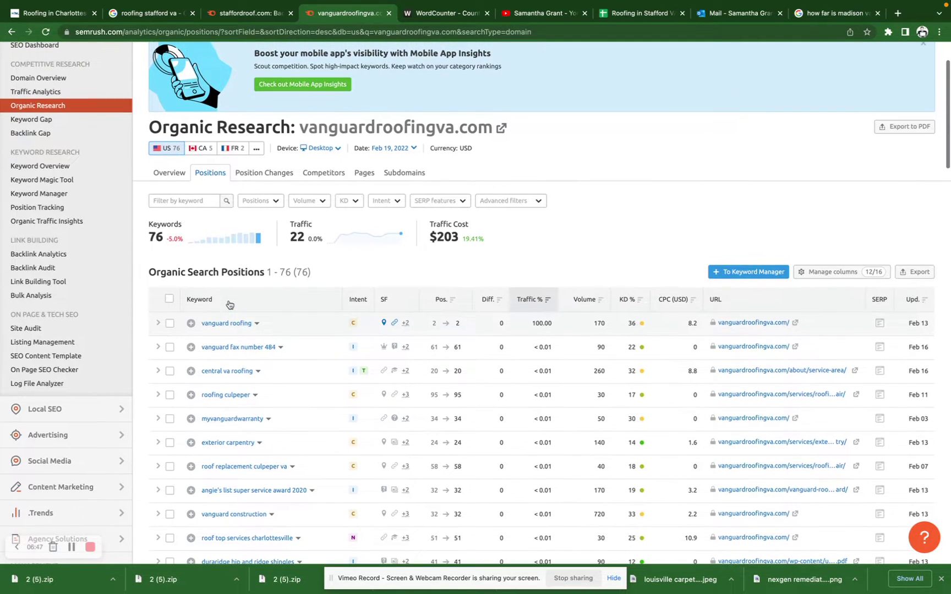
scroll(230, 304, up, 2)
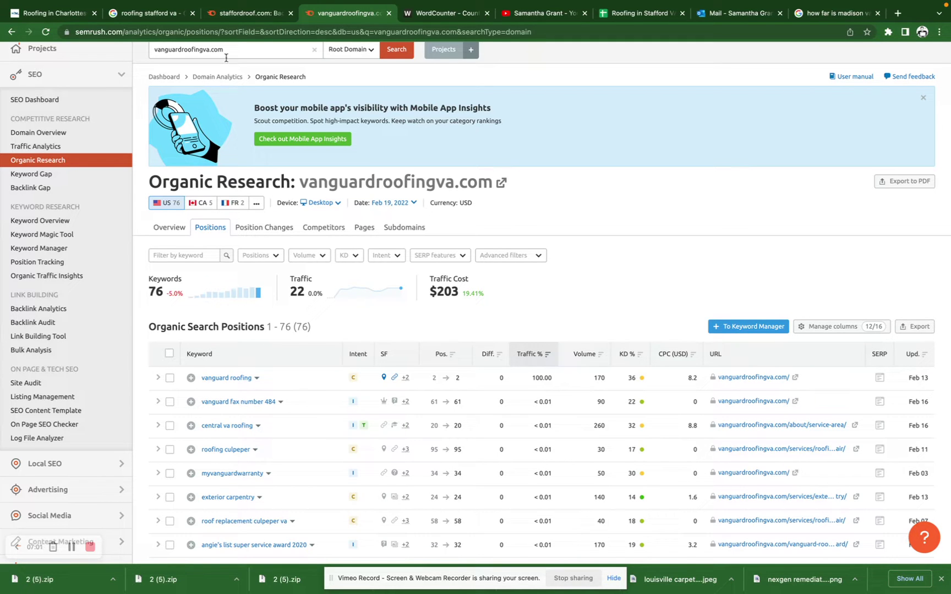
Return to the domain overview of vanguardroofingva.com and reopen the one for staffordroof.com to compare them.
click(118, 137)
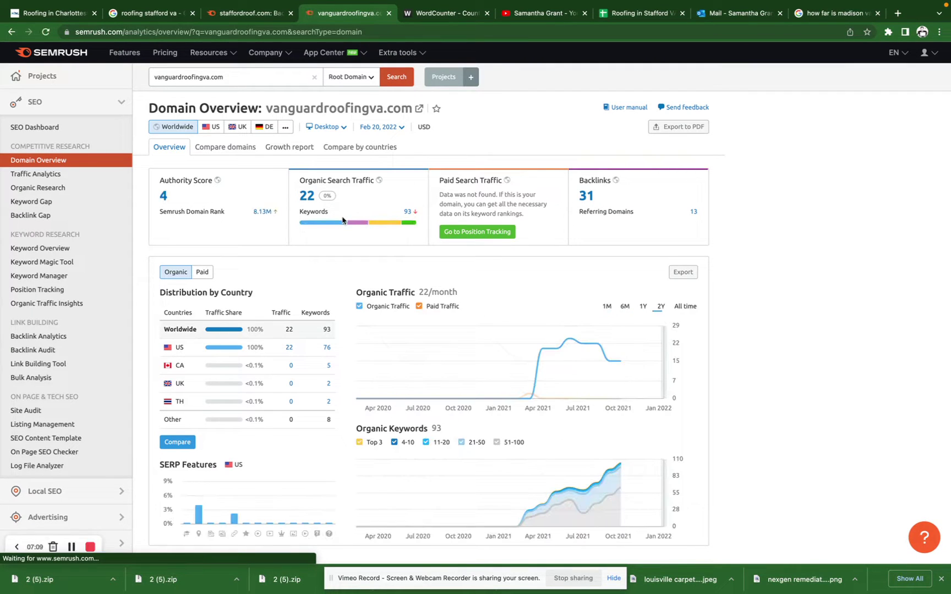
click(255, 17)
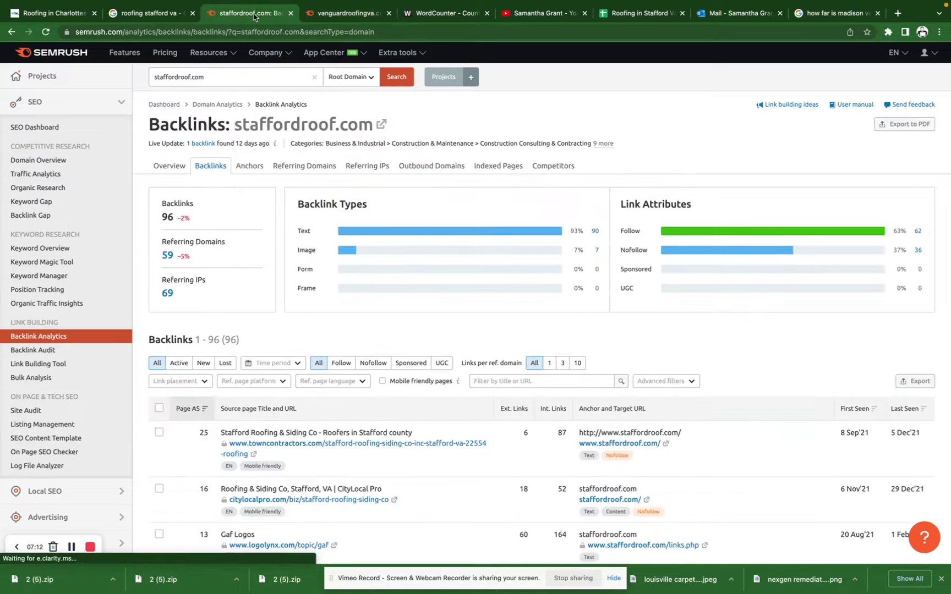
click(44, 161)
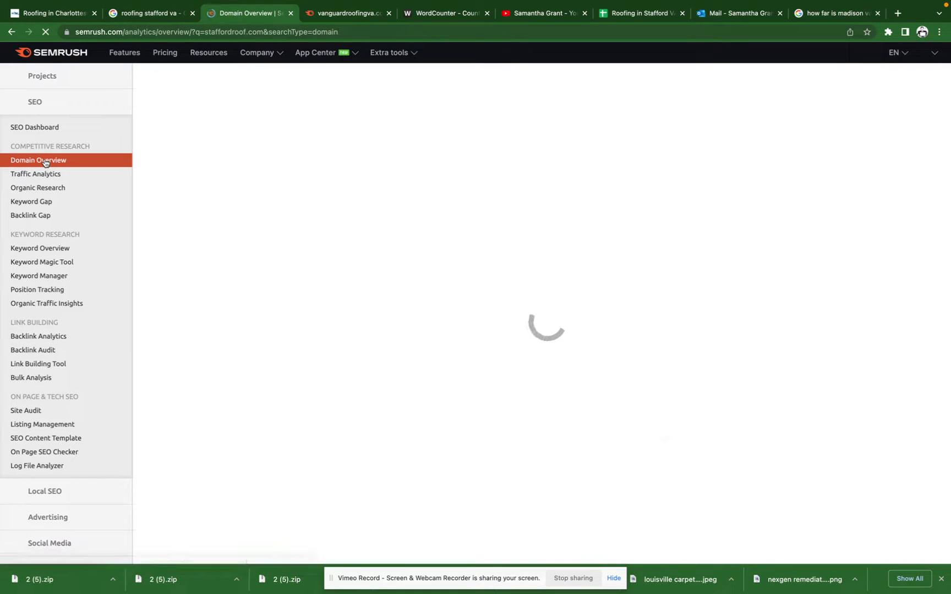